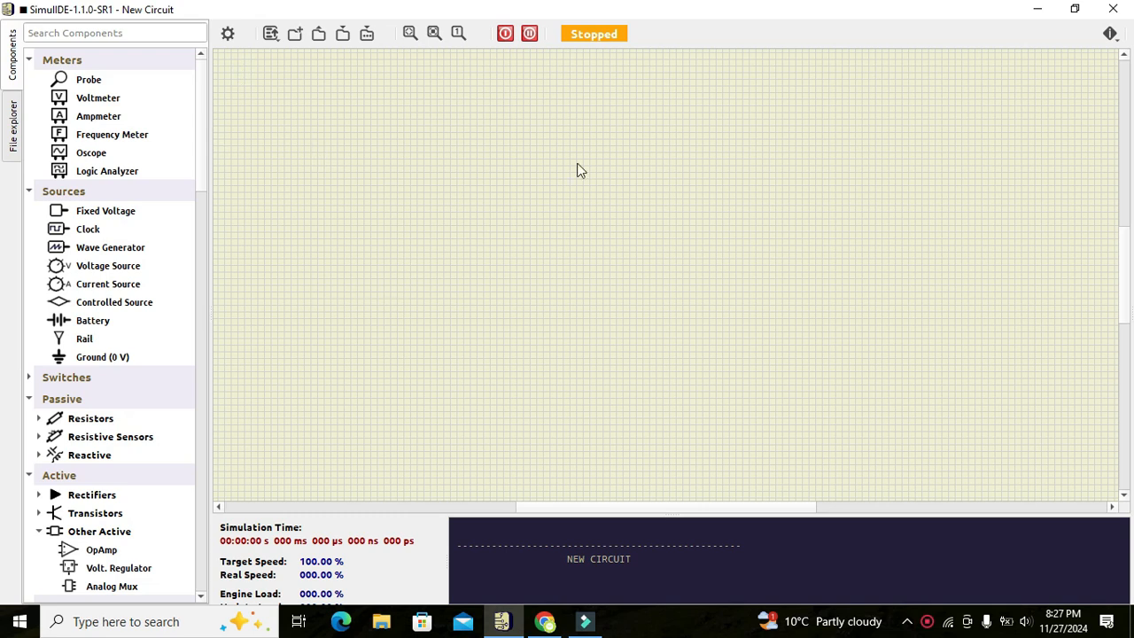
click(150, 34)
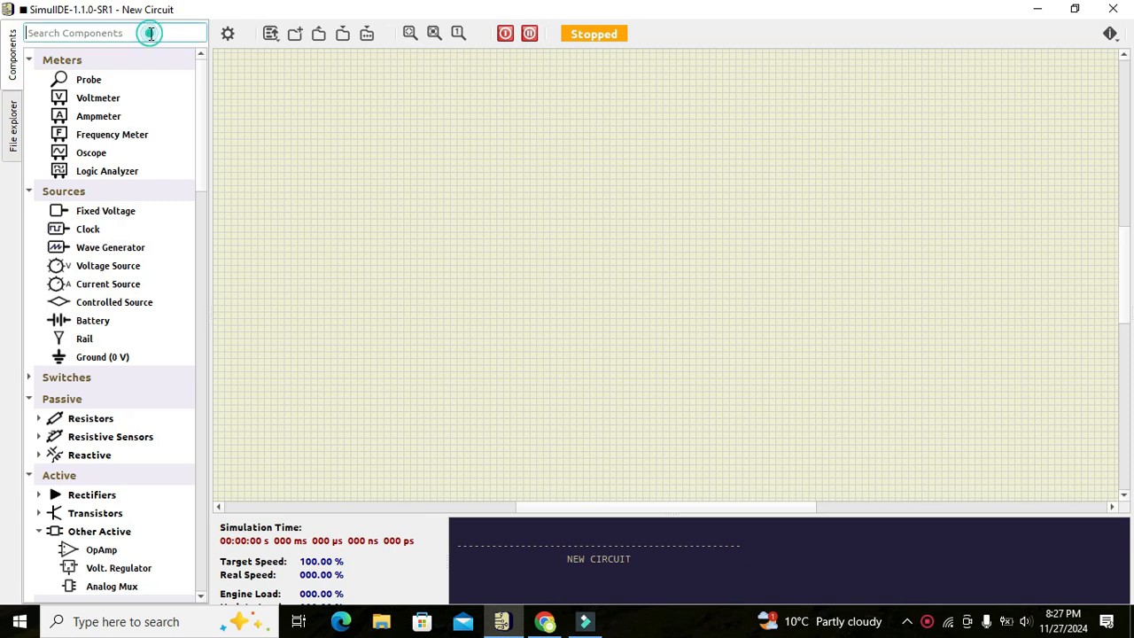
text(voltage)
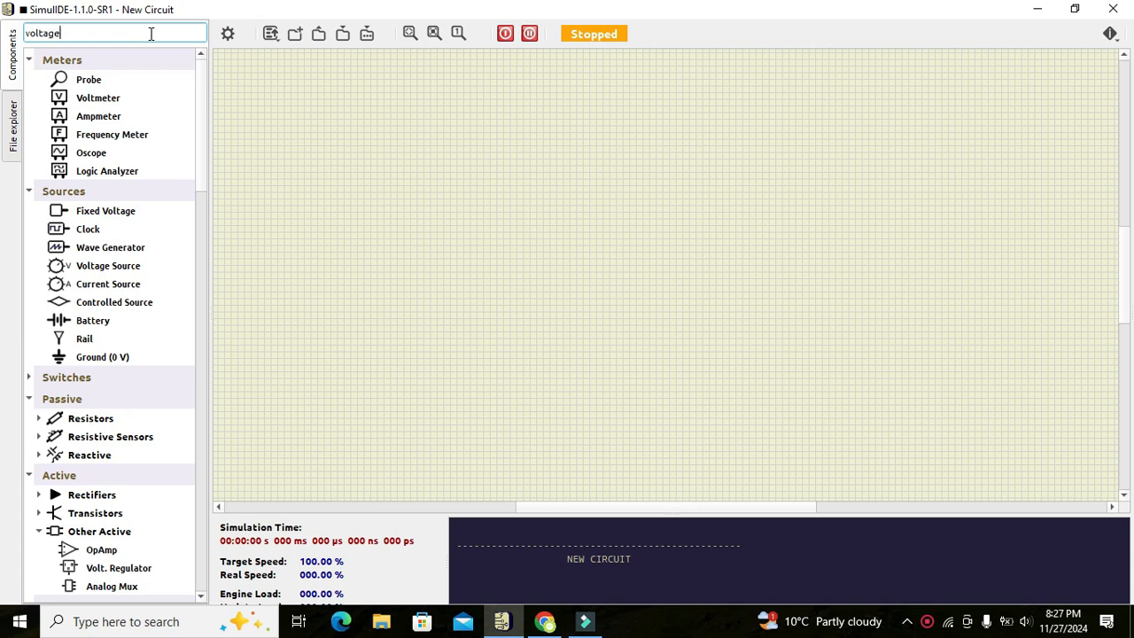
key(Return)
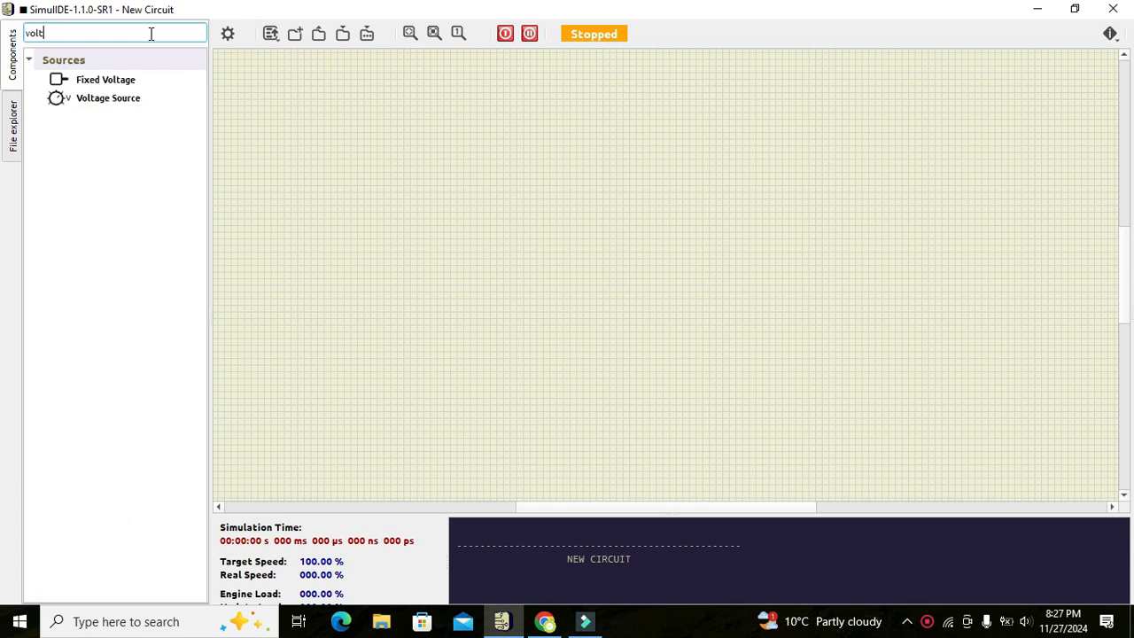
key(BackSpace)
text(vo)
key(Return)
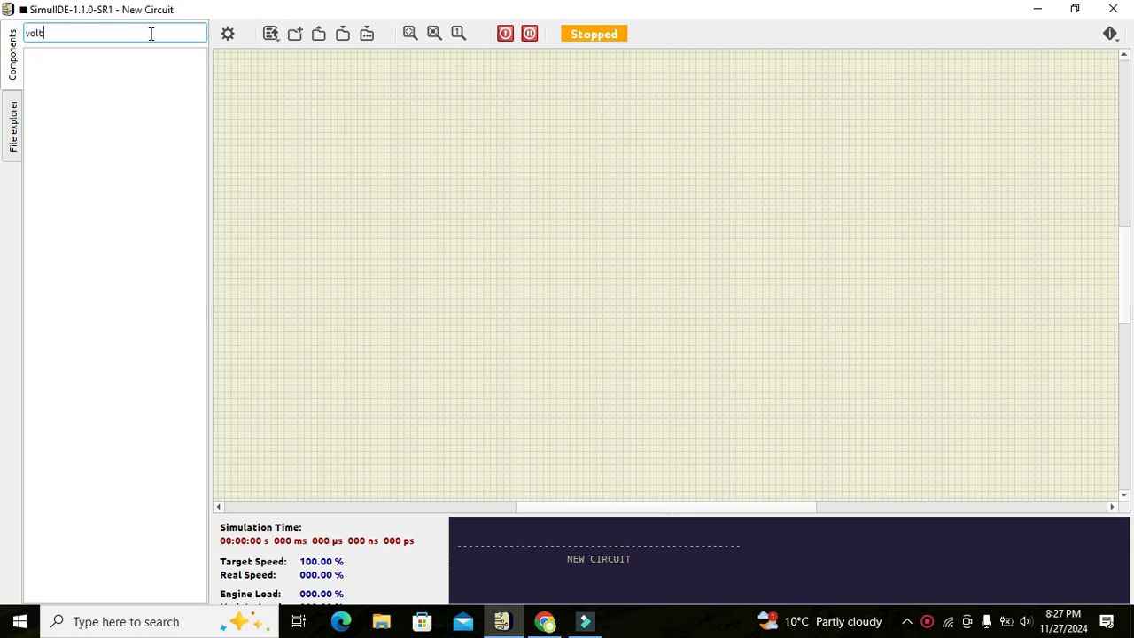
key(BackSpace)
key(BackSpace)
key(BackSpace)
key(Return)
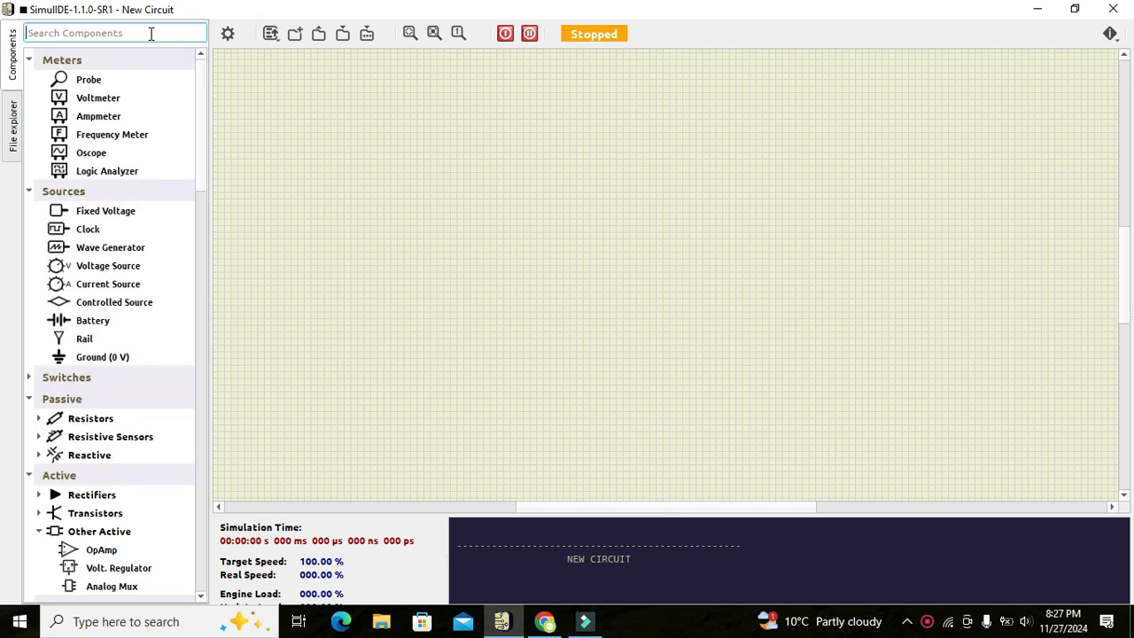
Place a voltage regulator from the Other Active components on the canvas and fit the circuit in view.
click(202, 146)
drag(202, 146, 208, 207)
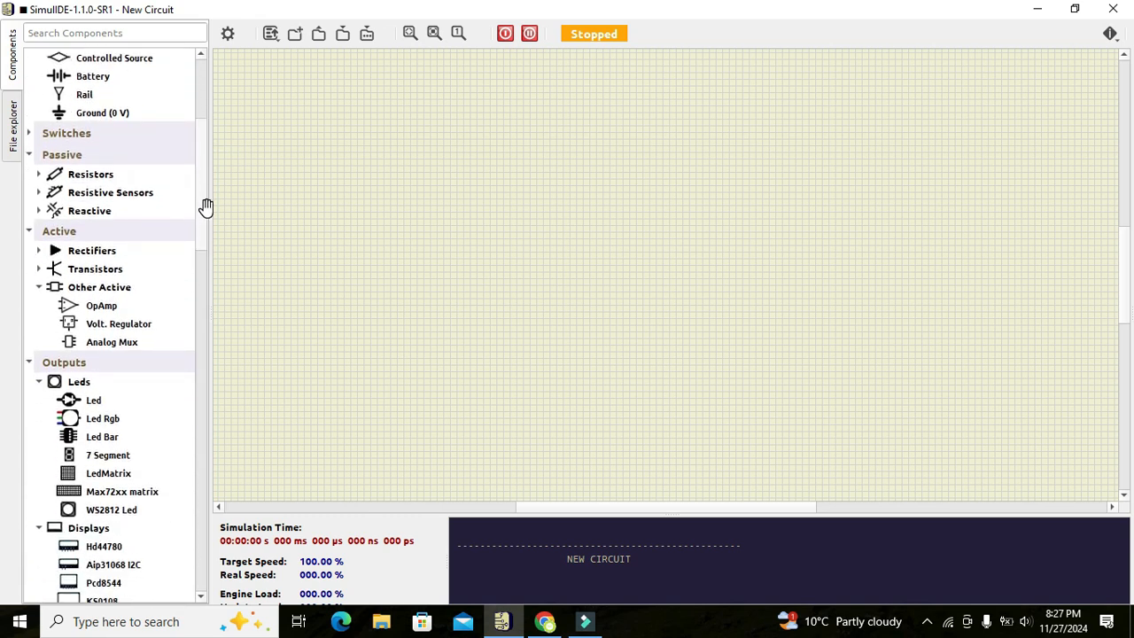
click(96, 323)
drag(96, 323, 573, 297)
click(409, 34)
drag(621, 271, 785, 263)
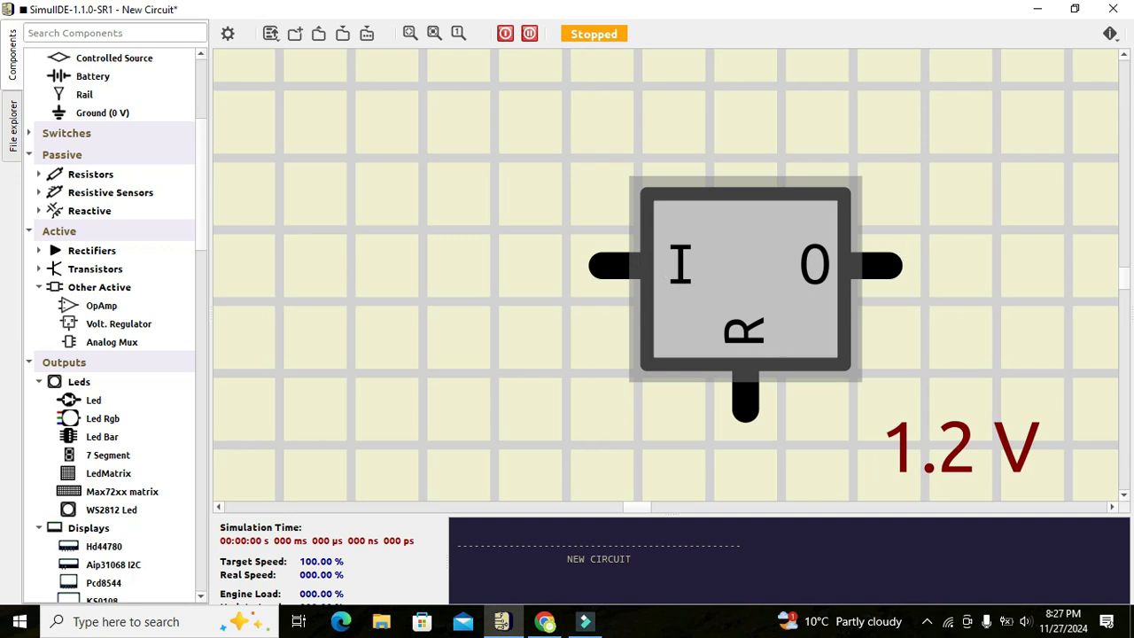
Set the voltage regulator's output voltage to 3.3 V and close its properties.
double_click(739, 276)
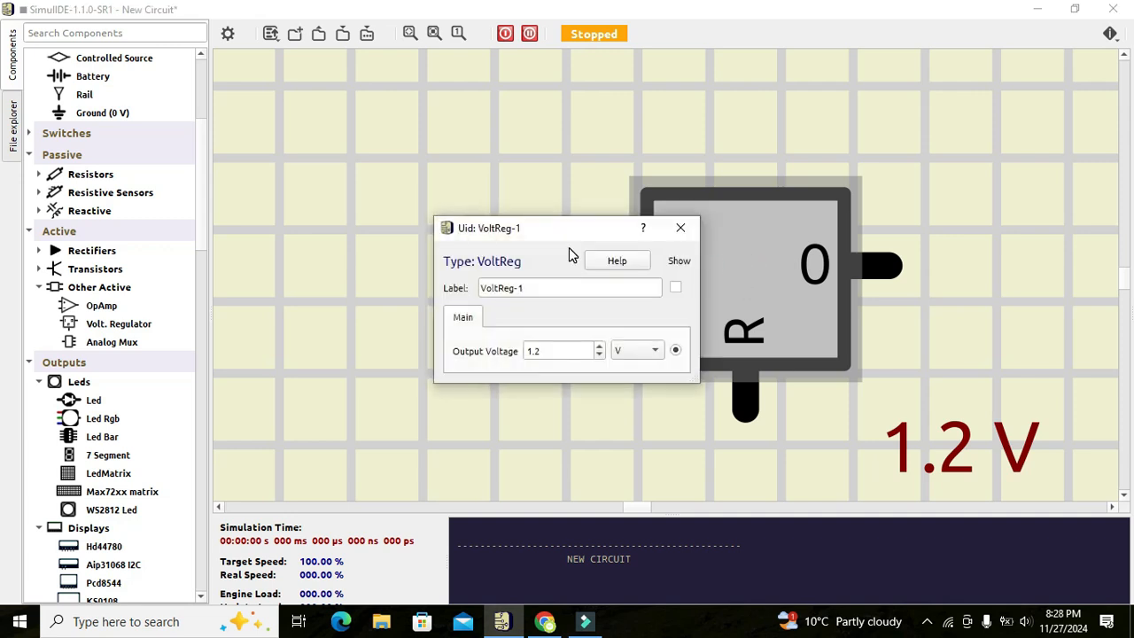
drag(563, 237, 498, 213)
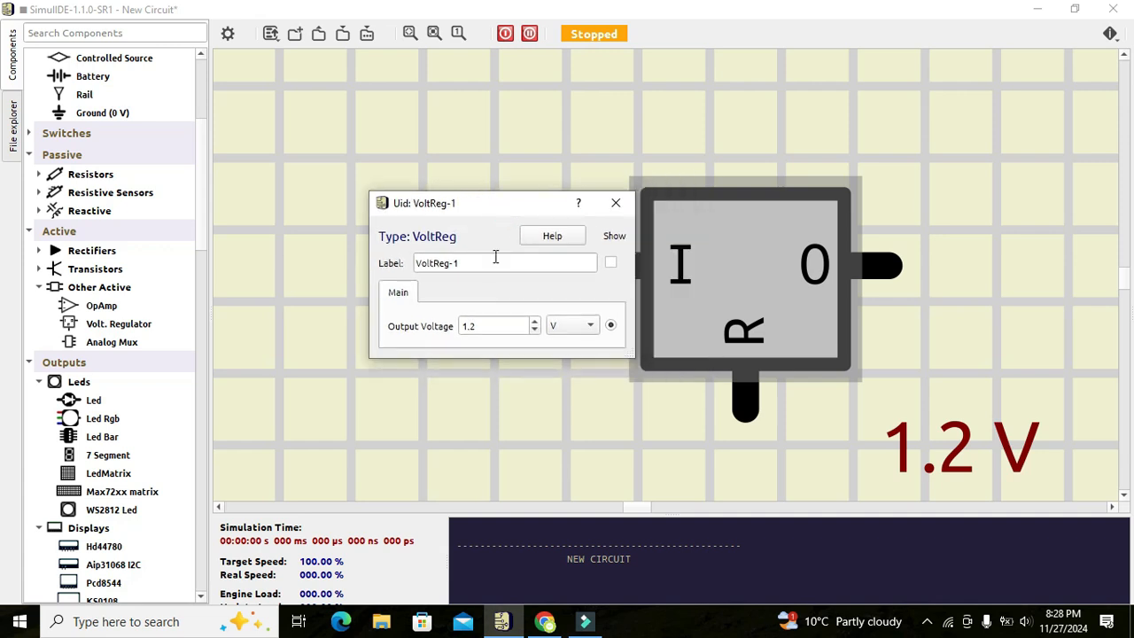
double_click(492, 325)
text(3.3)
key(Return)
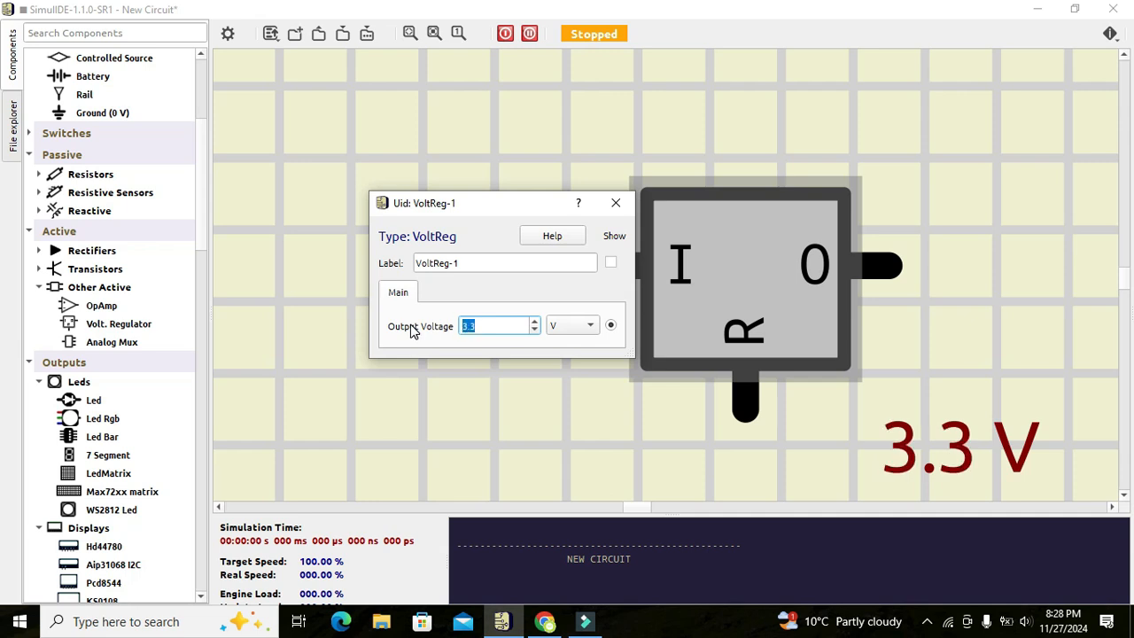
click(928, 154)
click(618, 204)
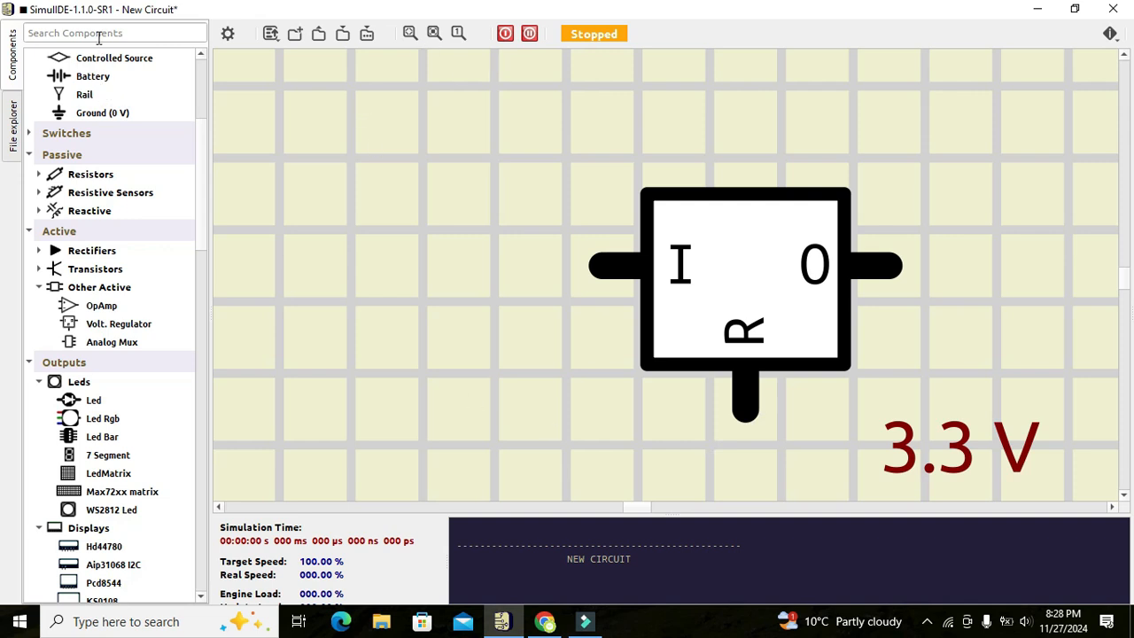
Add a battery to the left of the voltage regulator, level with its input pin.
click(58, 78)
drag(58, 78, 403, 285)
drag(659, 299, 810, 308)
click(635, 256)
mouse_move(576, 264)
mouse_down()
mouse_move(659, 265)
mouse_move(618, 245)
mouse_up()
Reposition the battery and the voltage regulator to leave a wider wiring gap between them.
right_click(399, 255)
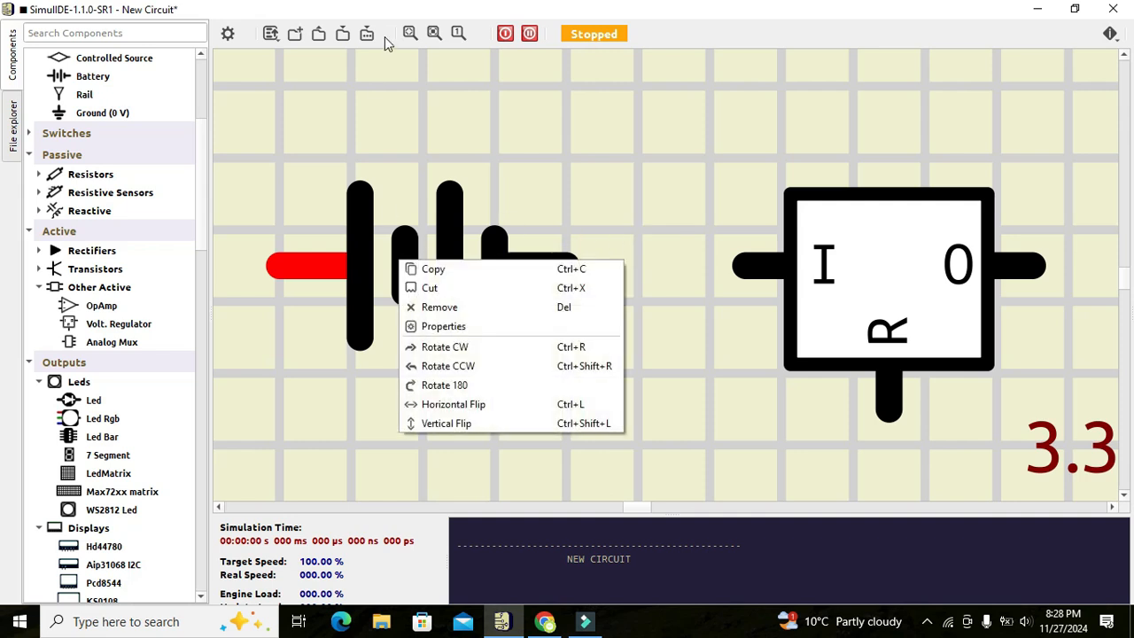
click(411, 33)
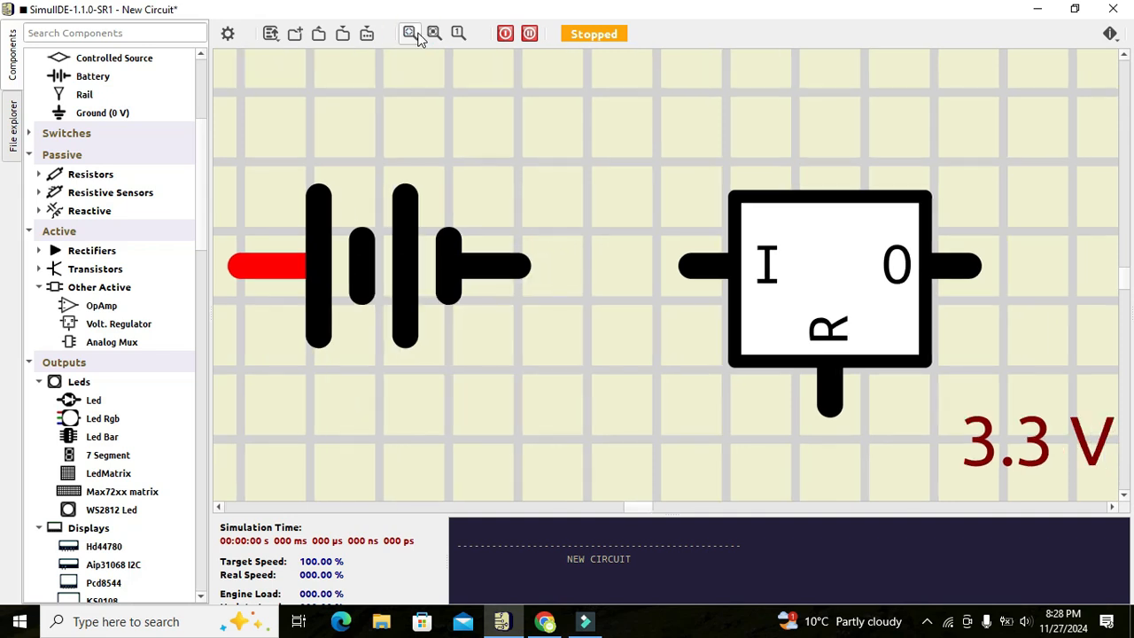
click(414, 284)
drag(414, 284, 483, 286)
drag(800, 291, 833, 295)
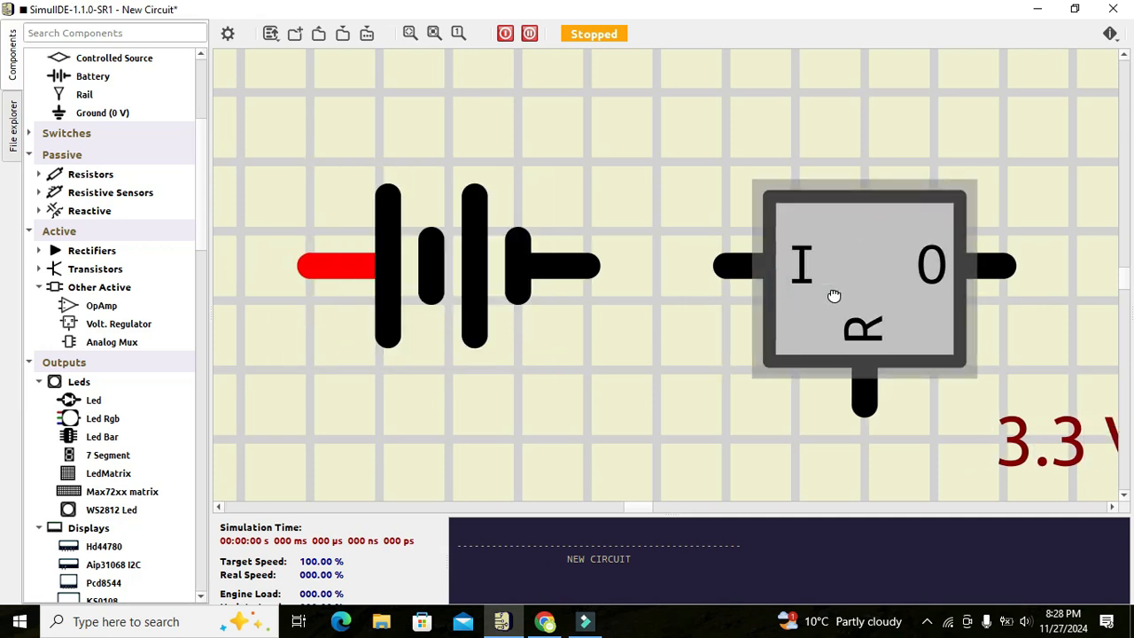
drag(792, 235, 1128, 248)
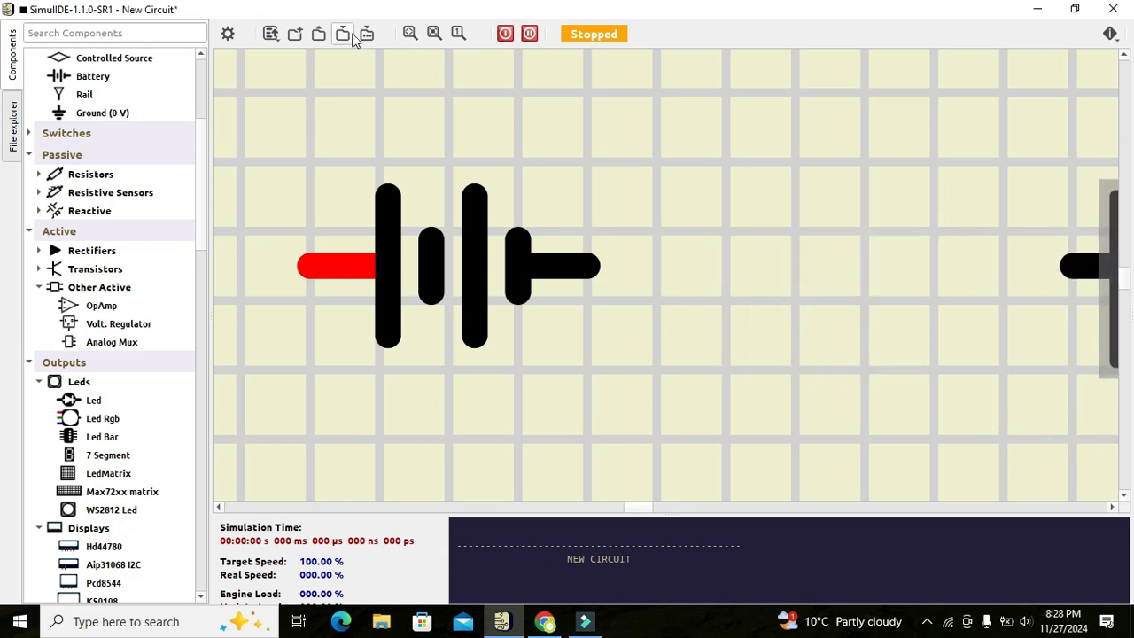
click(411, 37)
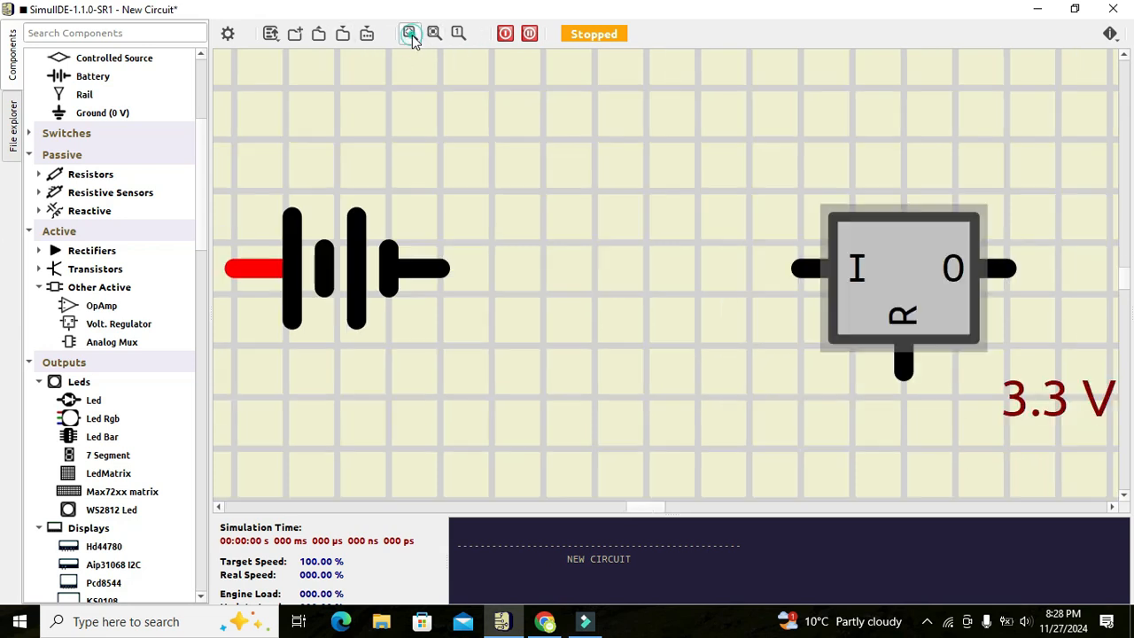
drag(894, 264, 730, 279)
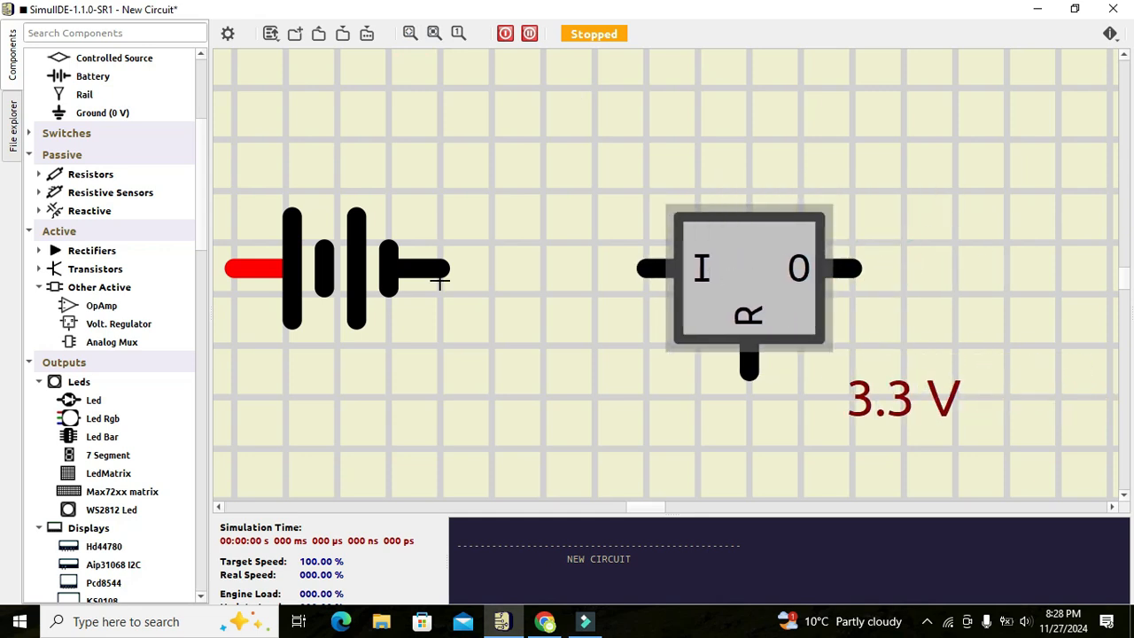
Flip the battery horizontally so its positive terminal faces the regulator, and shift it slightly closer to the regulator.
right_click(326, 257)
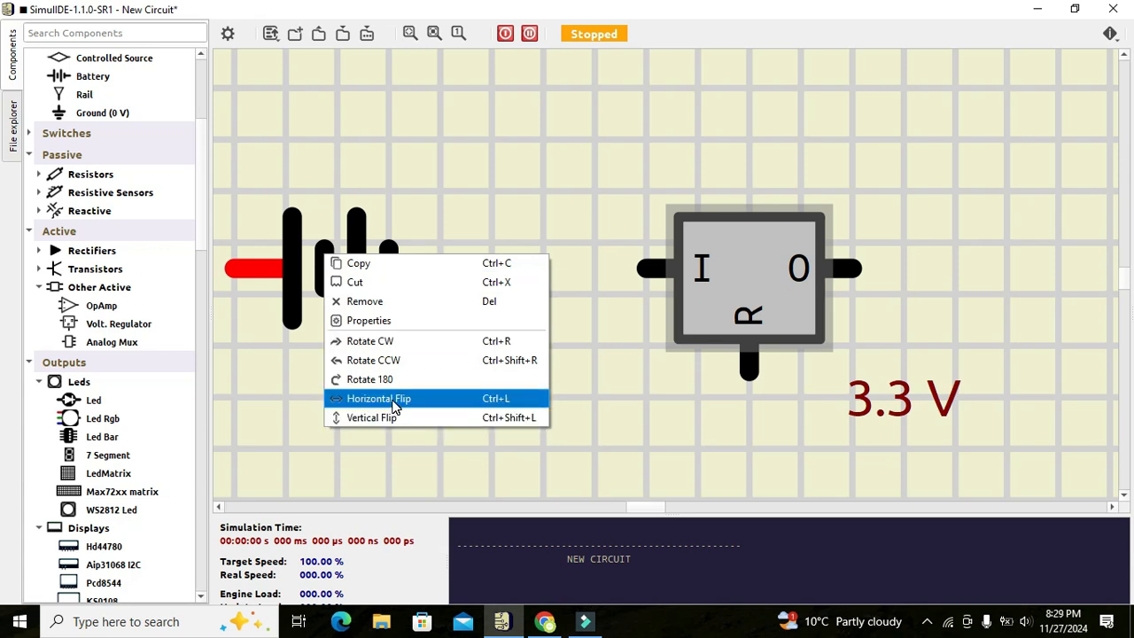
click(395, 399)
drag(324, 255, 372, 270)
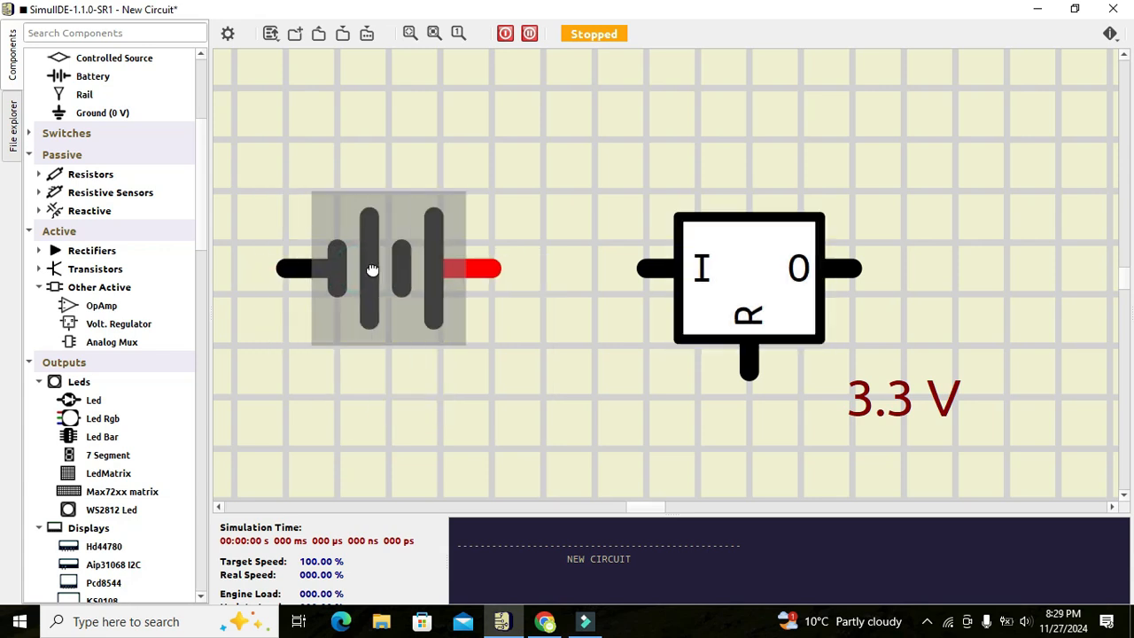
click(613, 368)
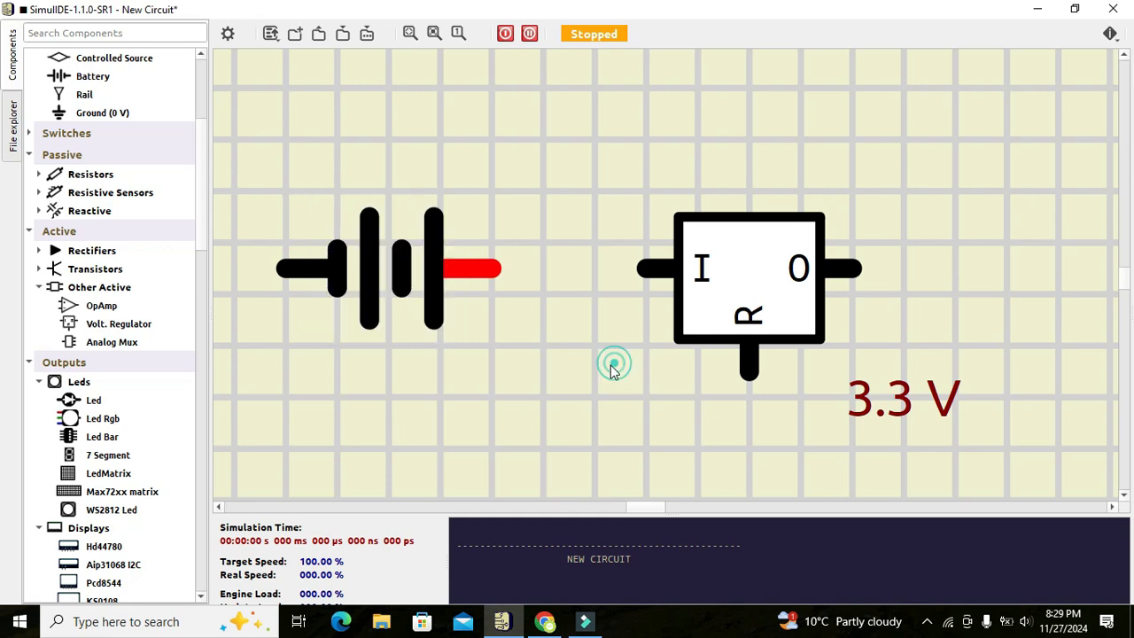
Wire the battery's positive terminal to the regulator's input and the regulator's R pin to the battery's negative terminal.
click(487, 269)
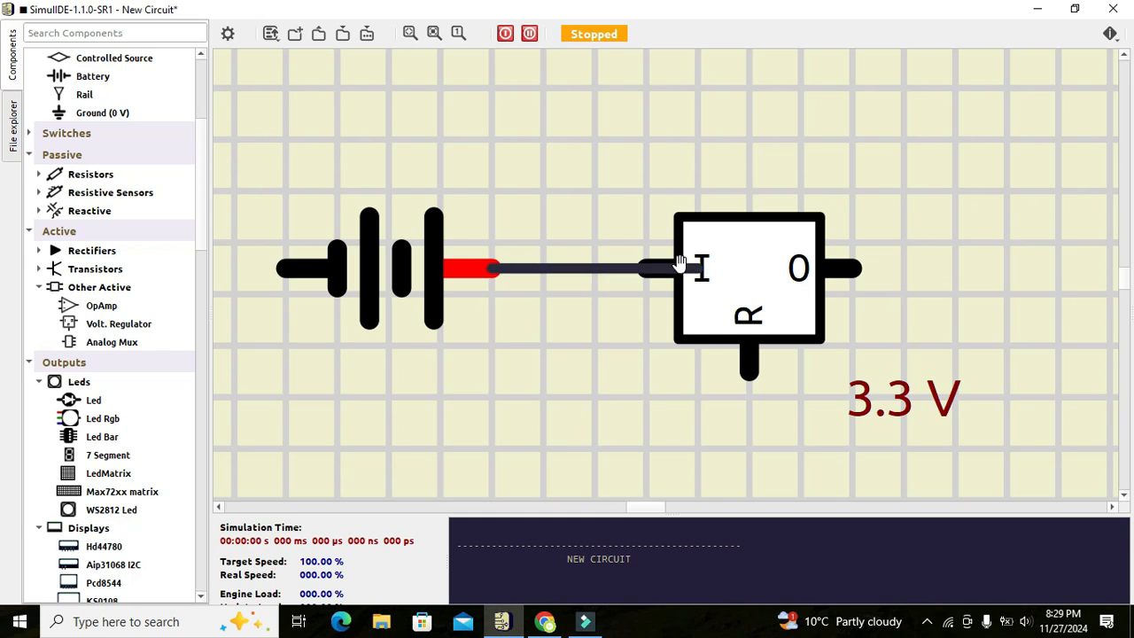
click(650, 269)
click(748, 370)
click(259, 474)
click(242, 268)
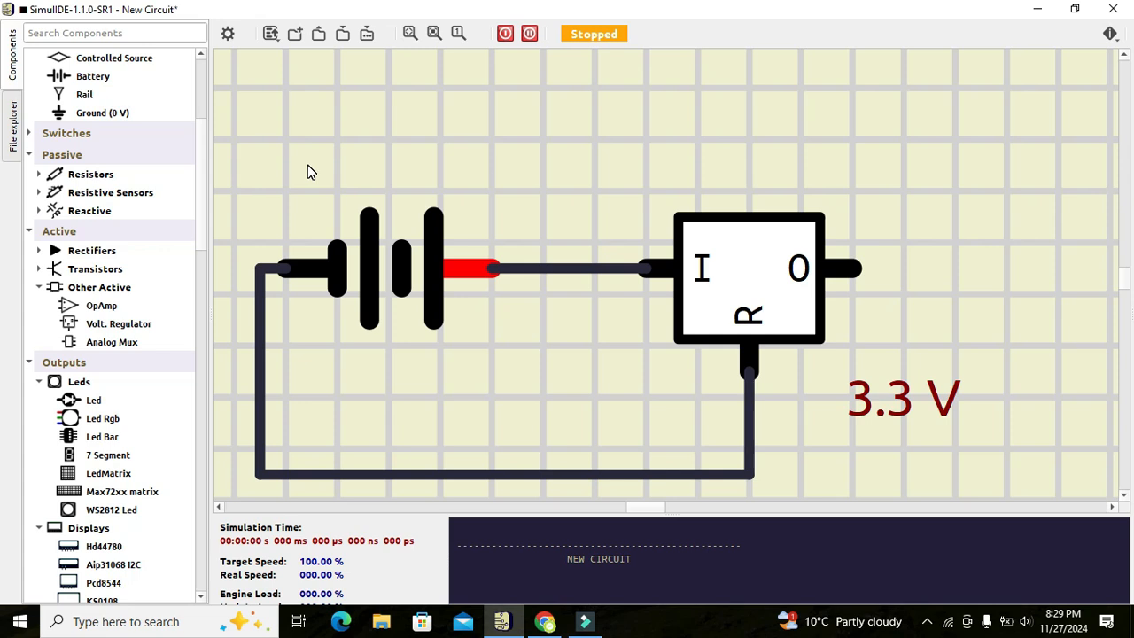
Search the component library for voltmeter and place one to the right of and above the regulator's output.
click(69, 32)
text(vol)
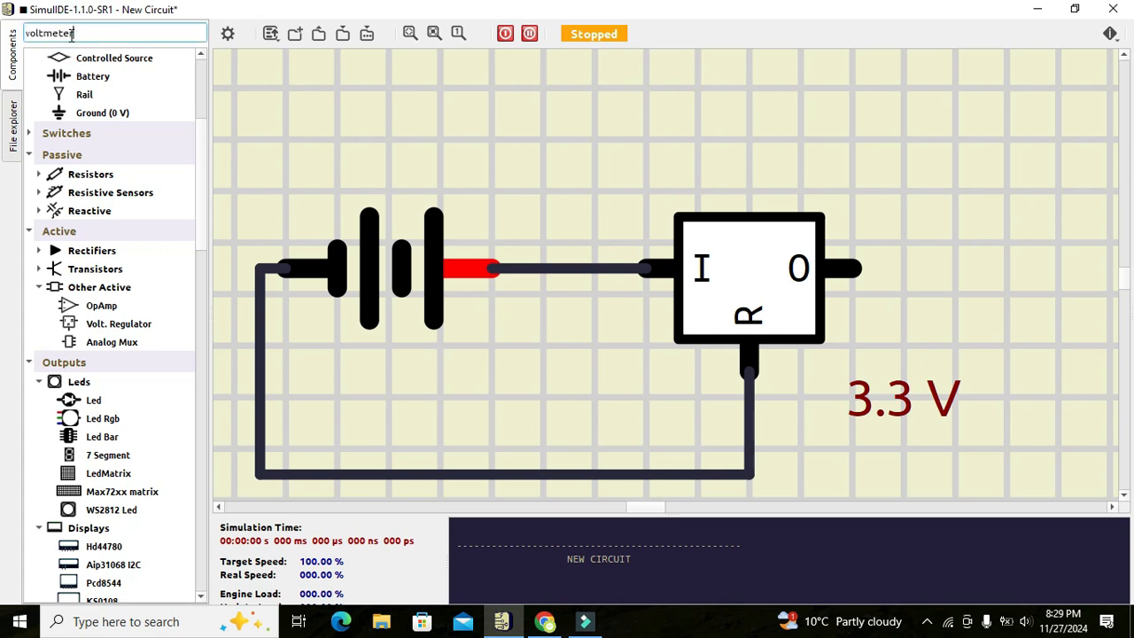
text(tmeter)
key(Return)
drag(82, 76, 1093, 299)
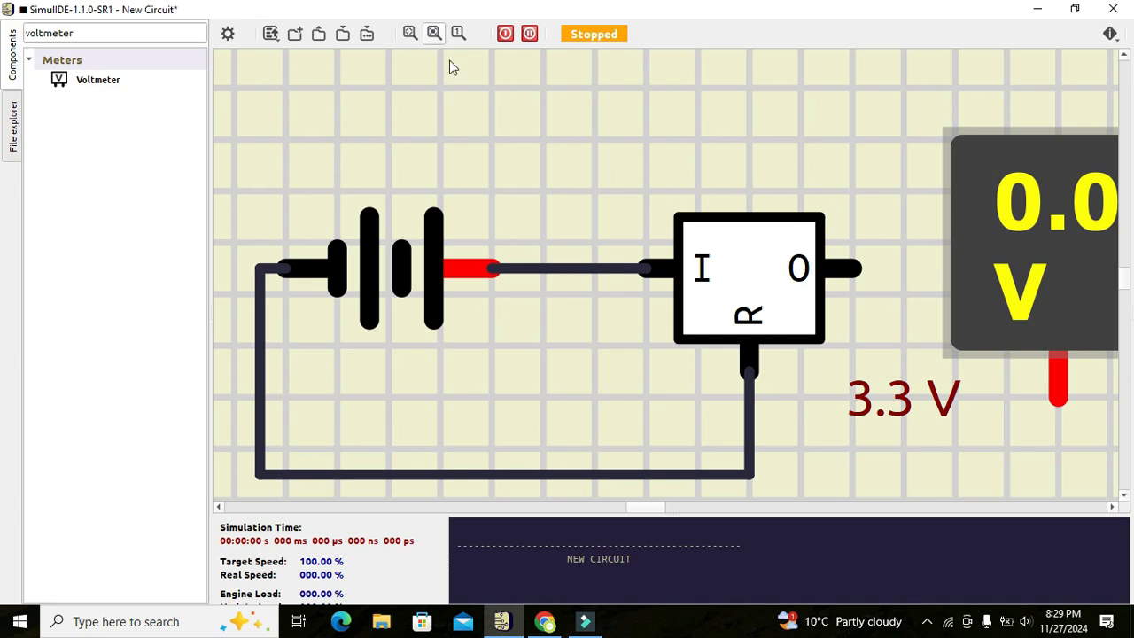
click(410, 33)
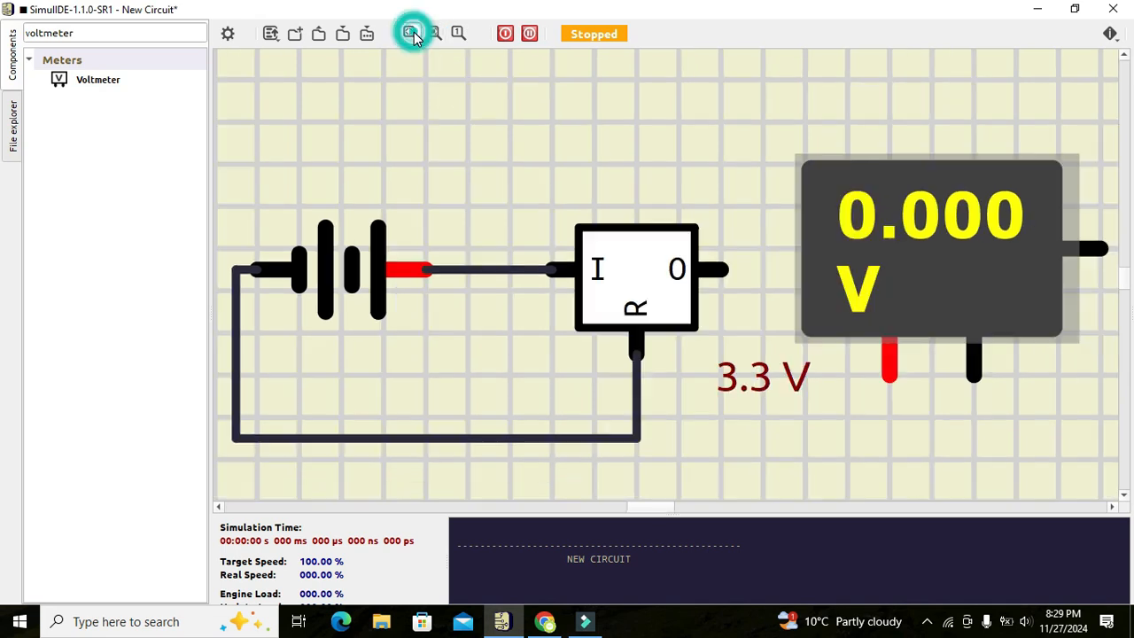
drag(885, 301, 886, 186)
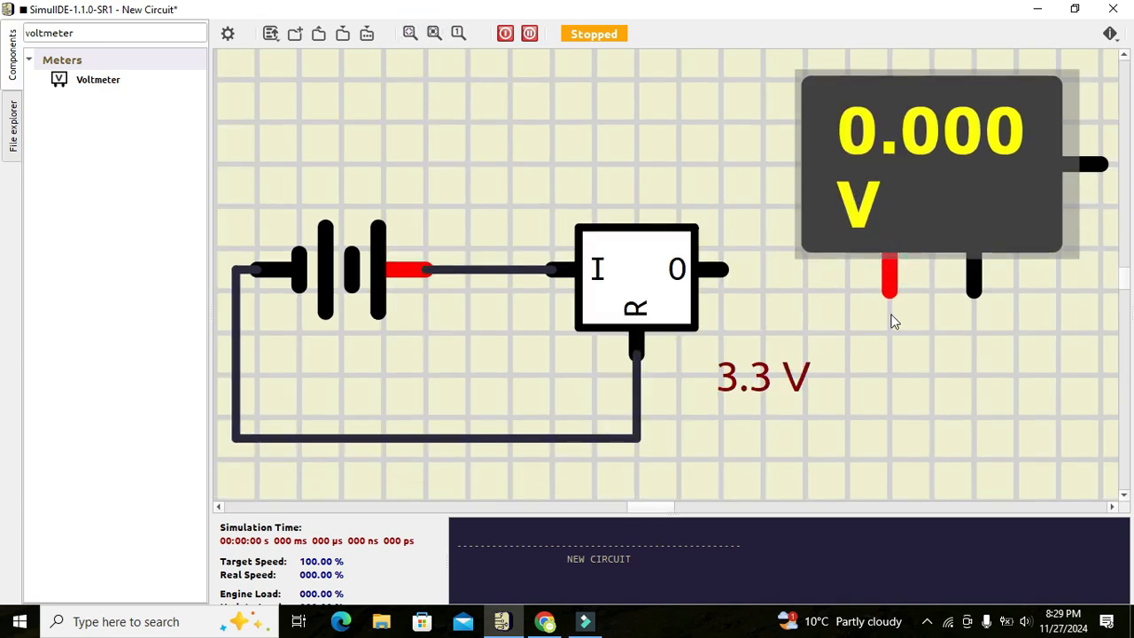
Wire the voltmeter's positive pin to the regulator's output and its negative pin to the battery's negative line, straightening the output wire.
drag(886, 286, 721, 268)
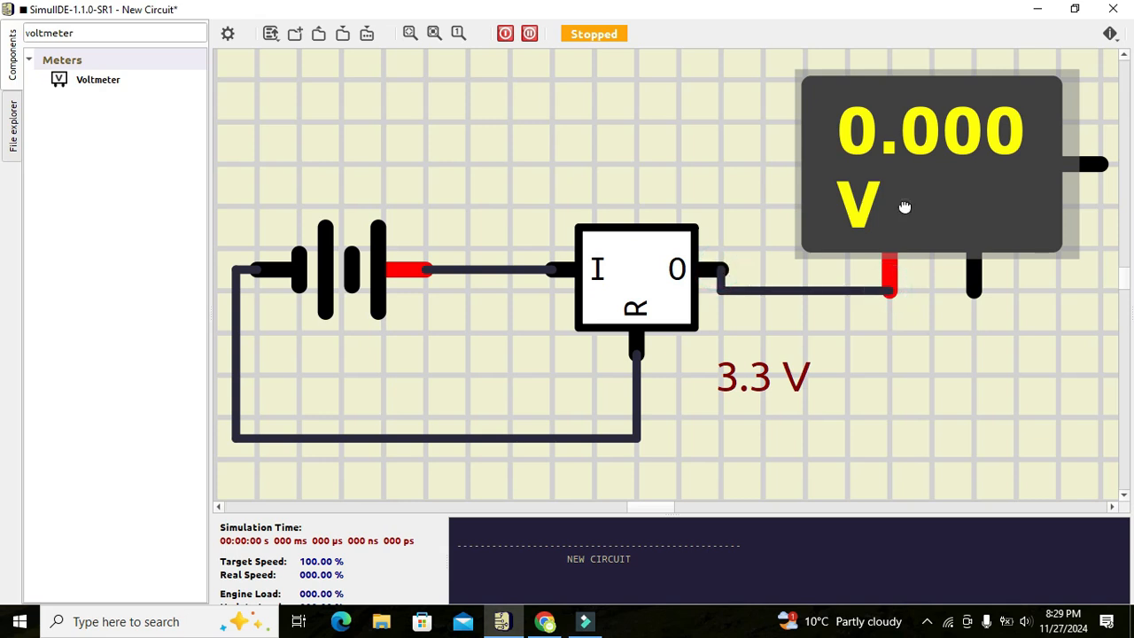
drag(904, 207, 904, 185)
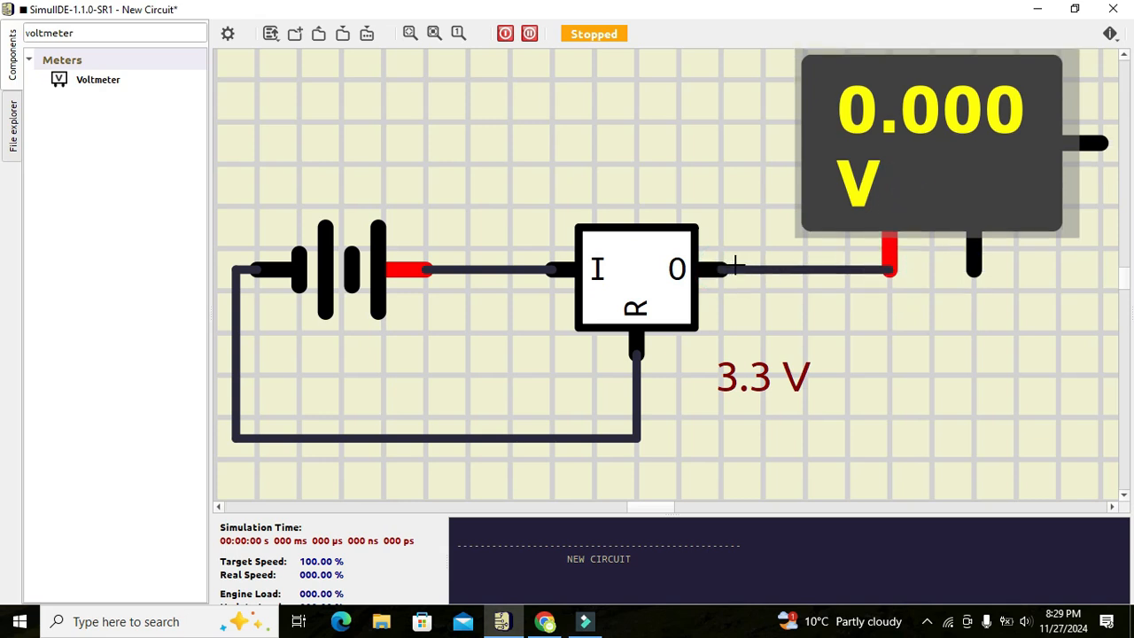
mouse_move(973, 275)
mouse_down()
mouse_move(969, 372)
mouse_move(776, 440)
mouse_move(636, 435)
mouse_up()
drag(510, 435, 498, 120)
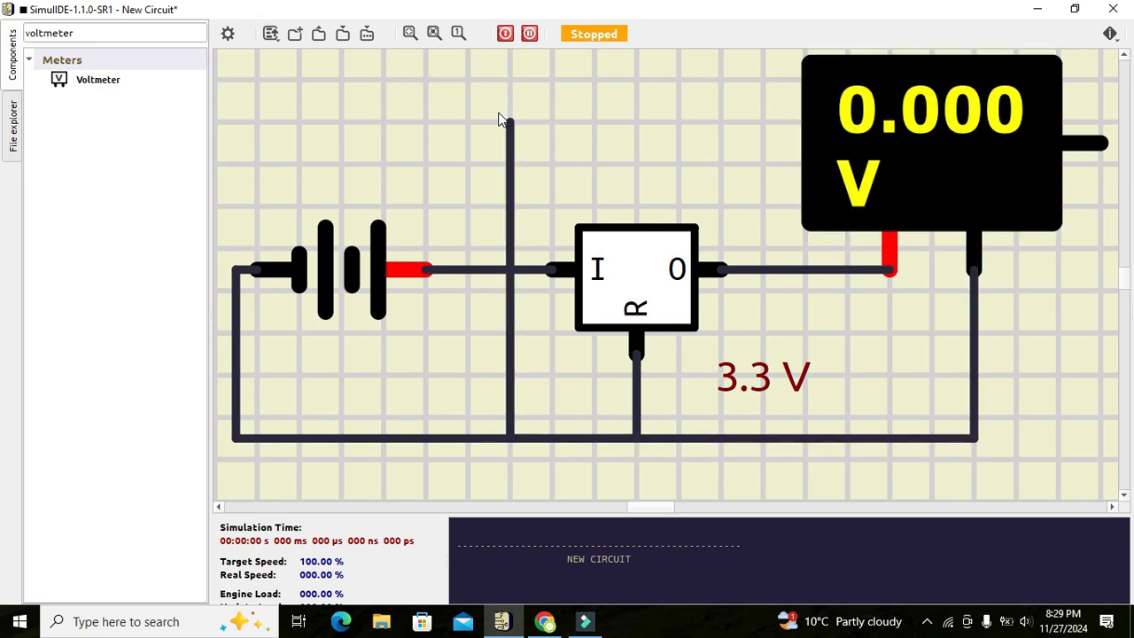
click(635, 437)
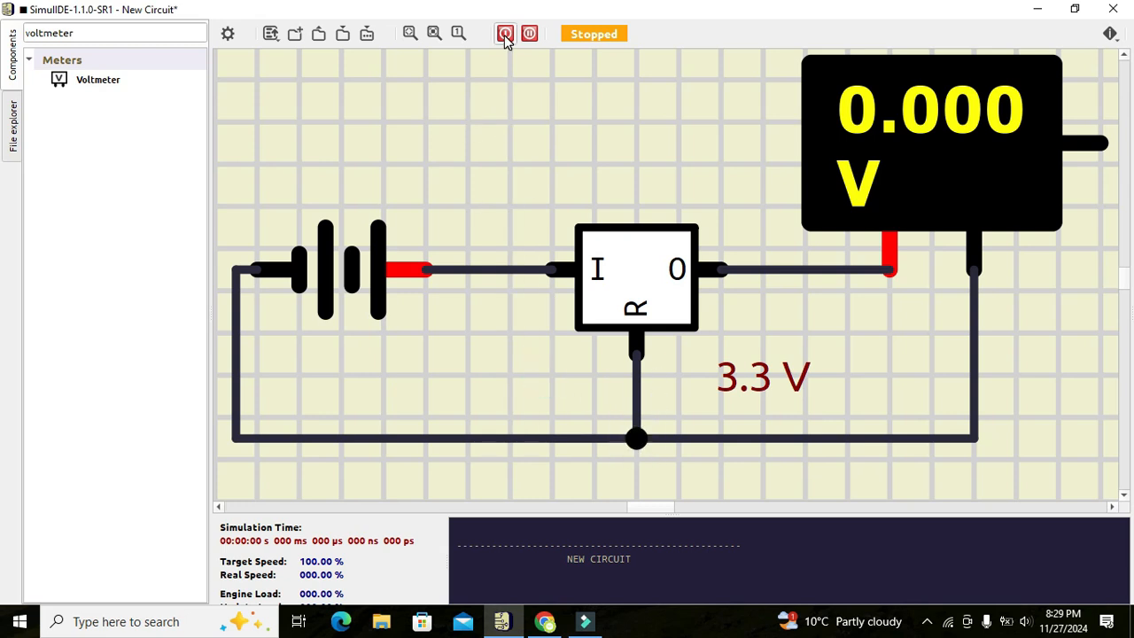
Check the battery's voltage and resistance properties, then start the circuit simulation.
double_click(350, 274)
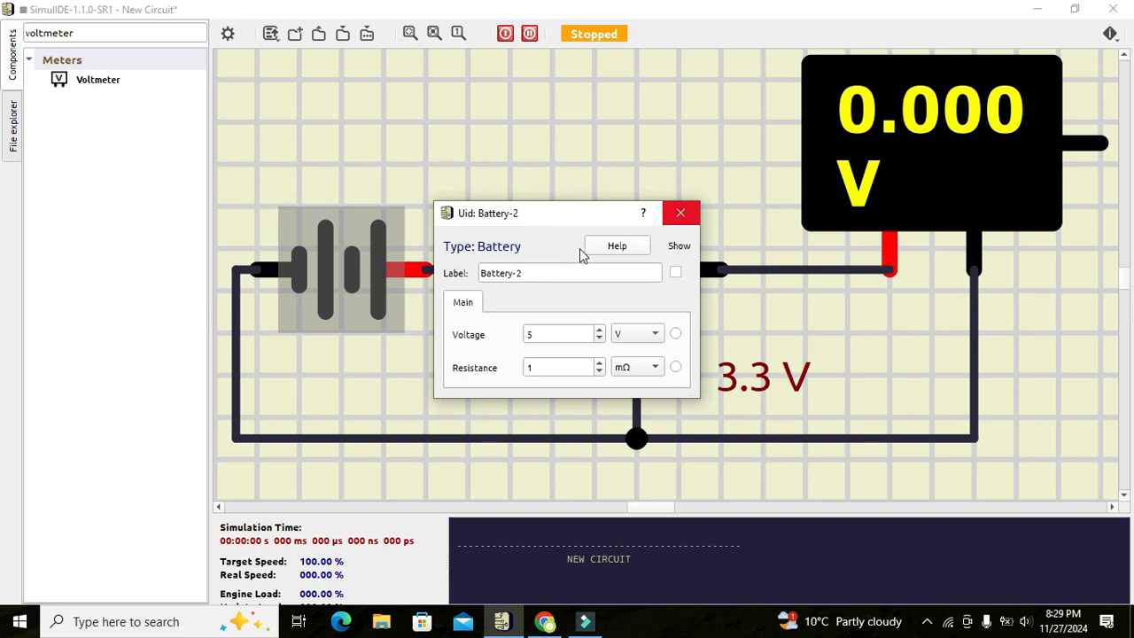
drag(563, 212, 569, 145)
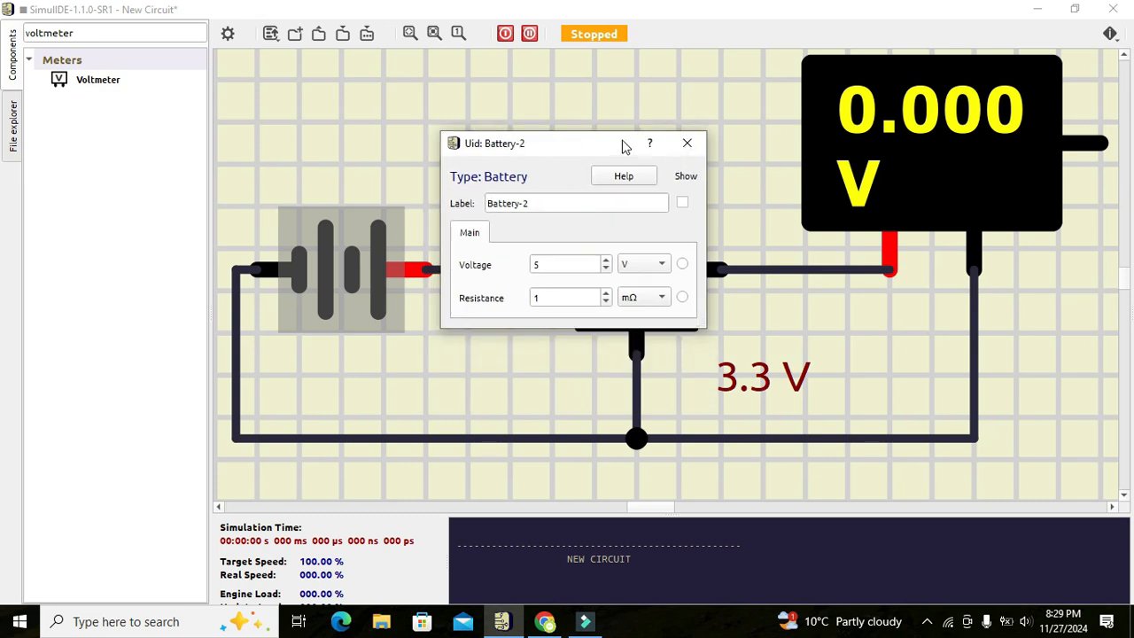
click(688, 146)
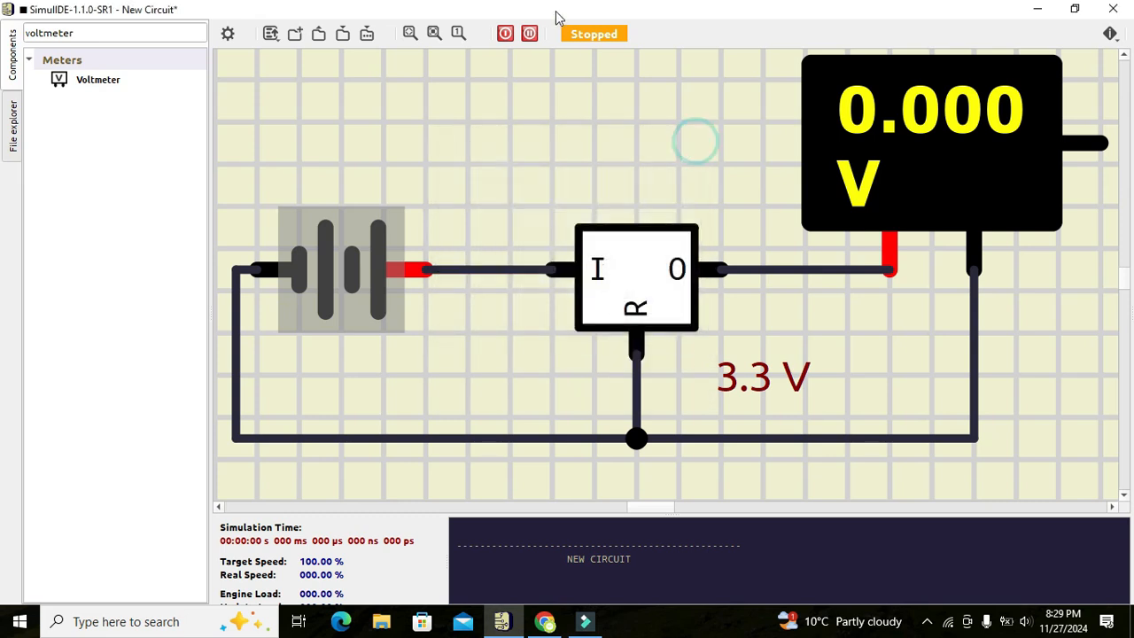
click(504, 35)
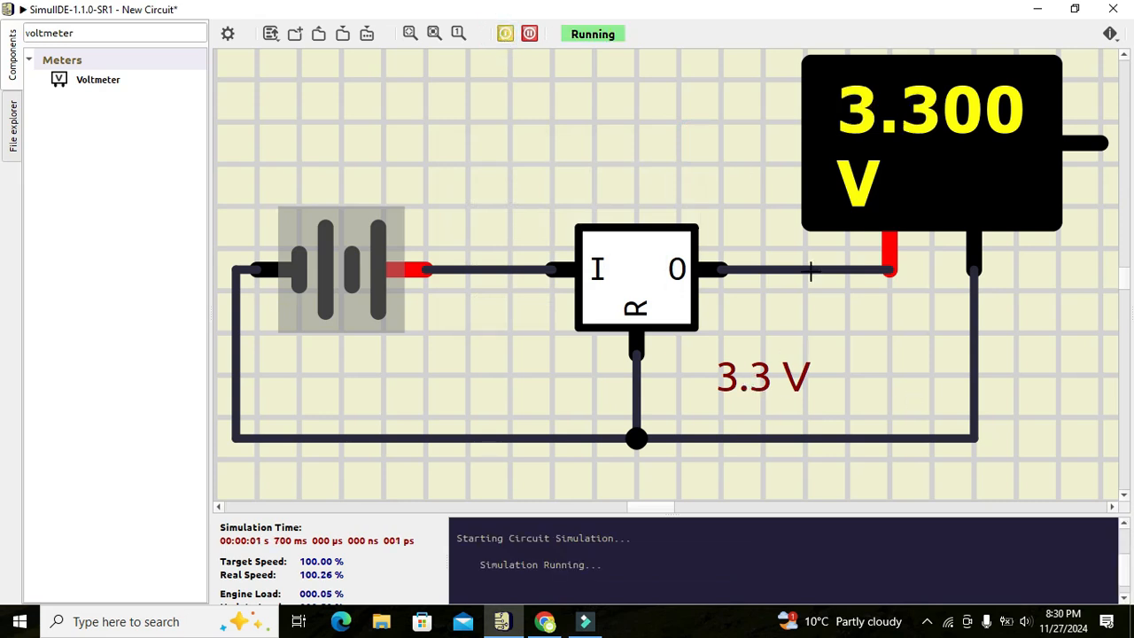
click(493, 157)
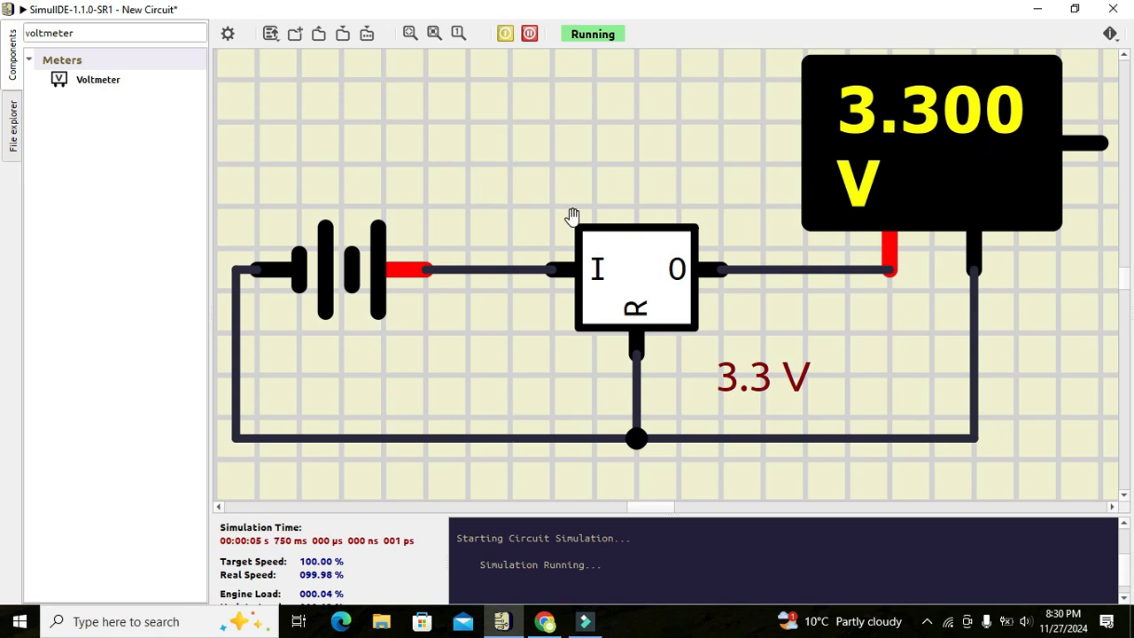
Set the battery's voltage to 11 V while the simulation runs and close its properties.
double_click(342, 285)
click(599, 329)
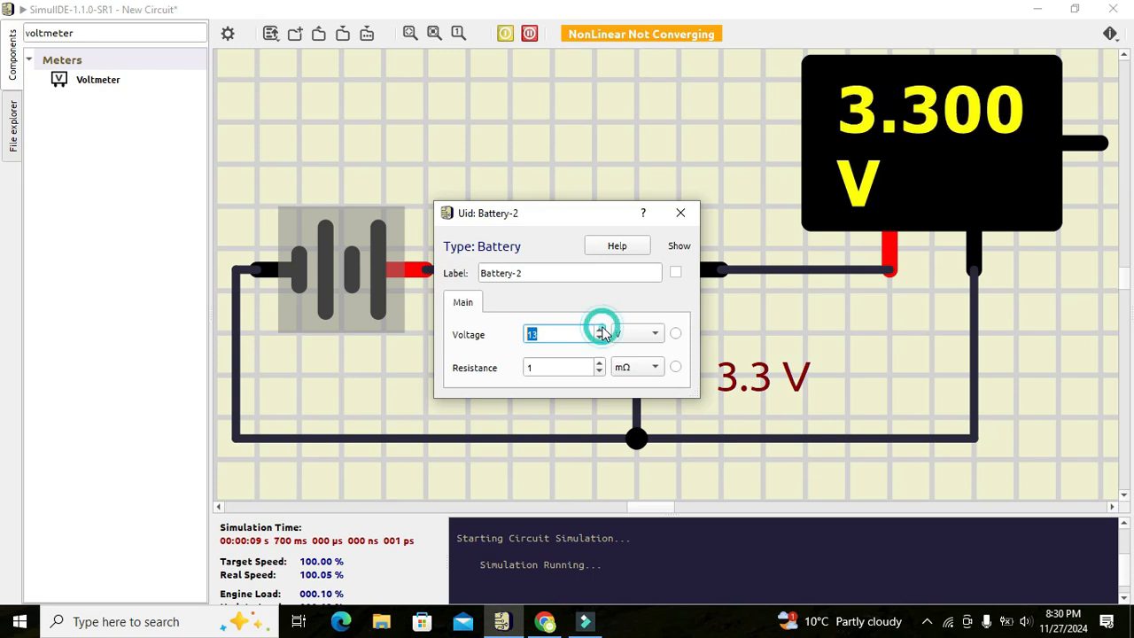
click(599, 330)
click(600, 338)
click(599, 328)
click(600, 338)
click(580, 334)
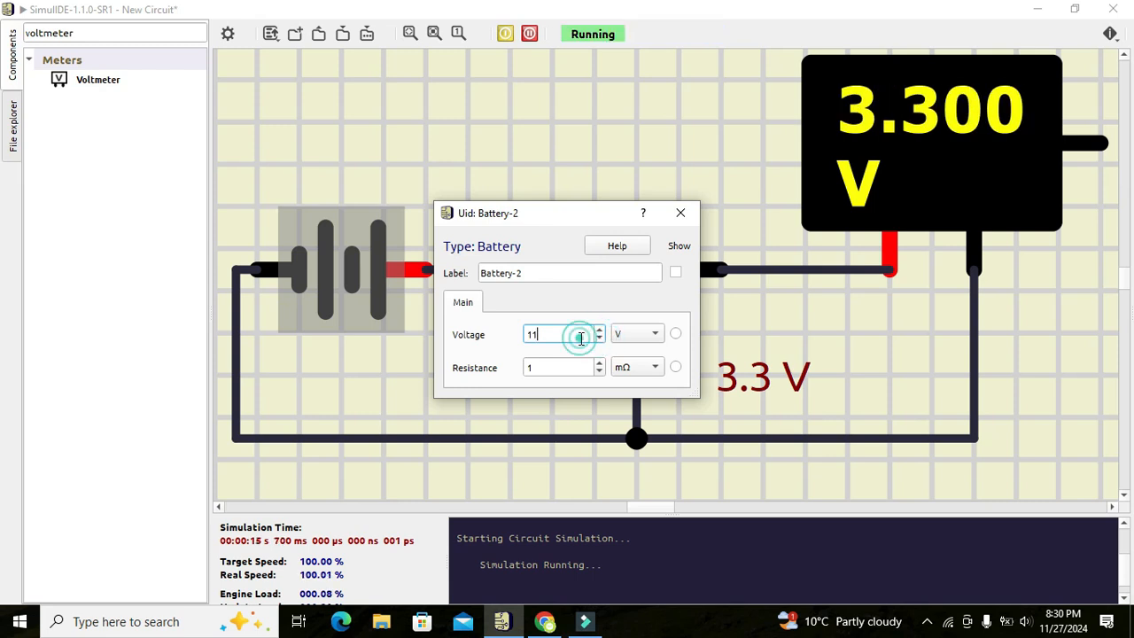
drag(579, 222, 356, 90)
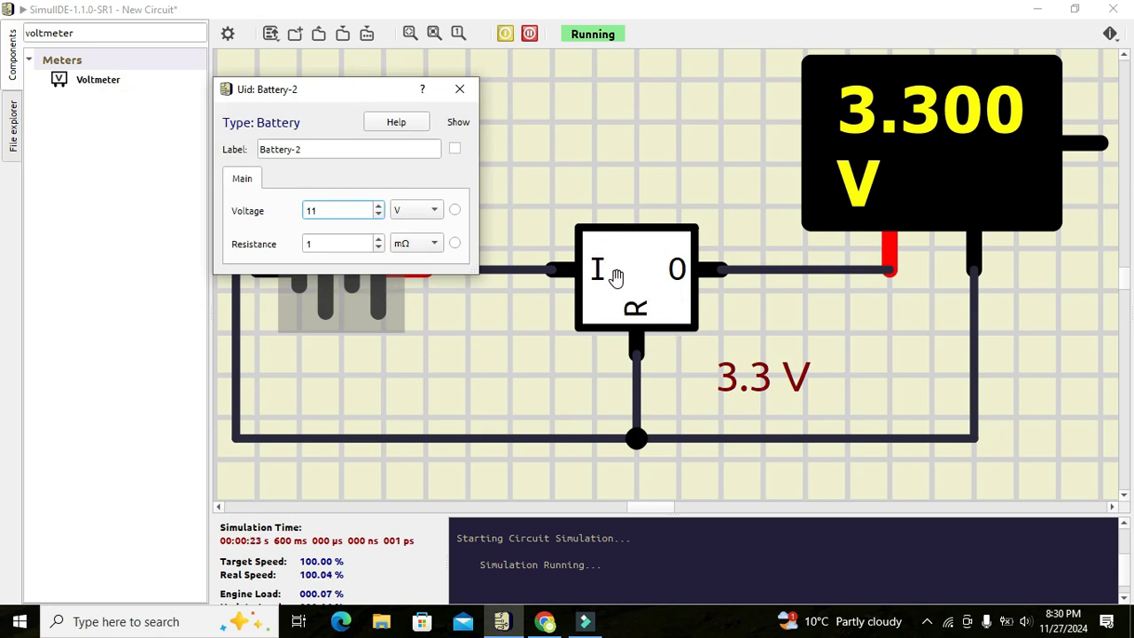
drag(355, 89, 361, 90)
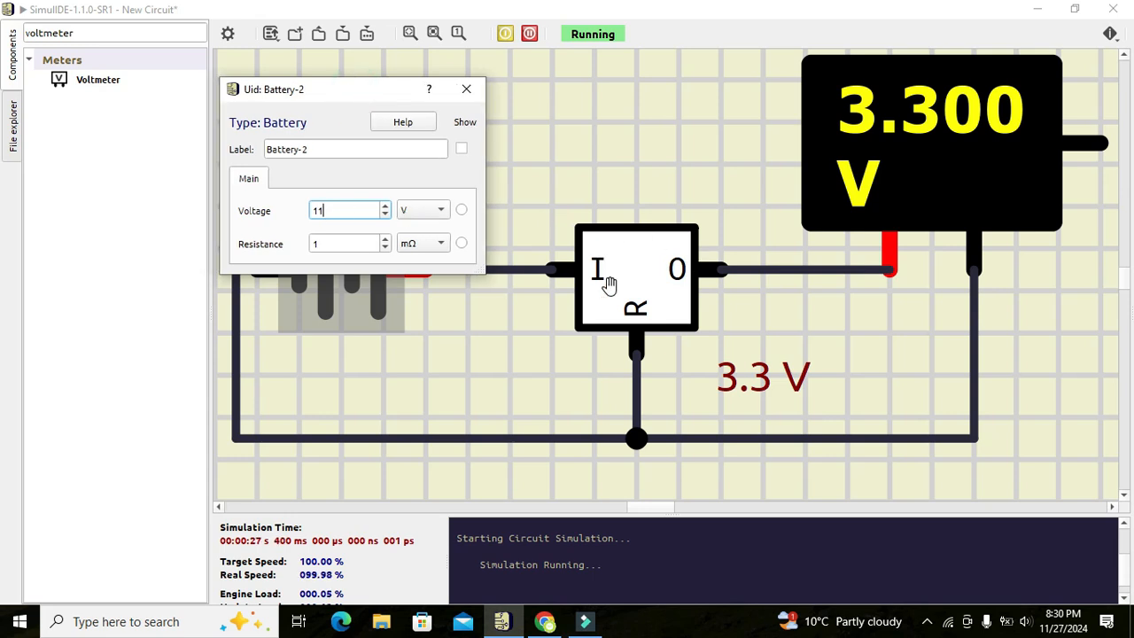
click(465, 89)
click(550, 173)
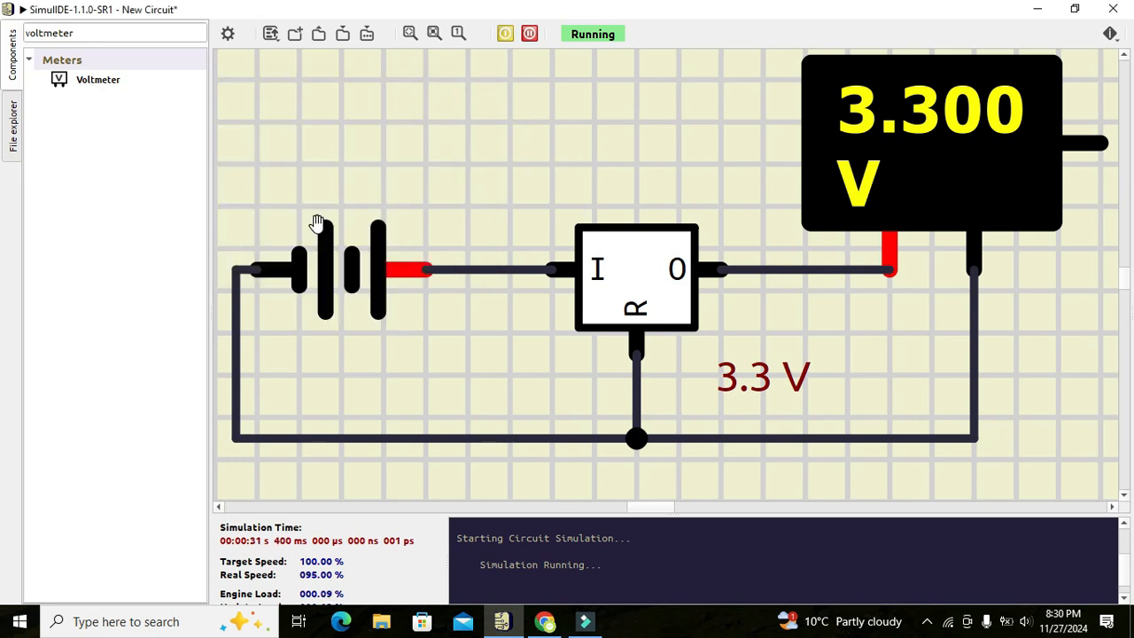